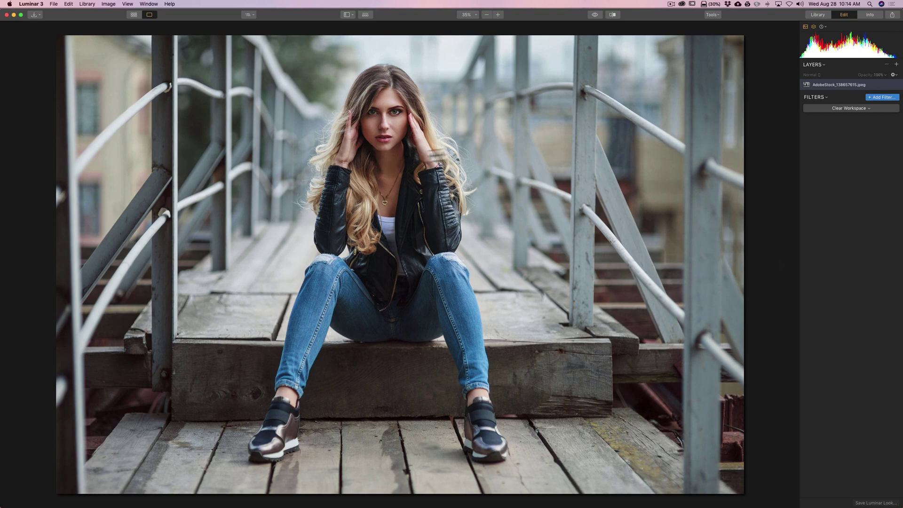
Step: Add the AI Structure filter to the portrait, test its Amount, then reset it to 0
left_click(872, 94)
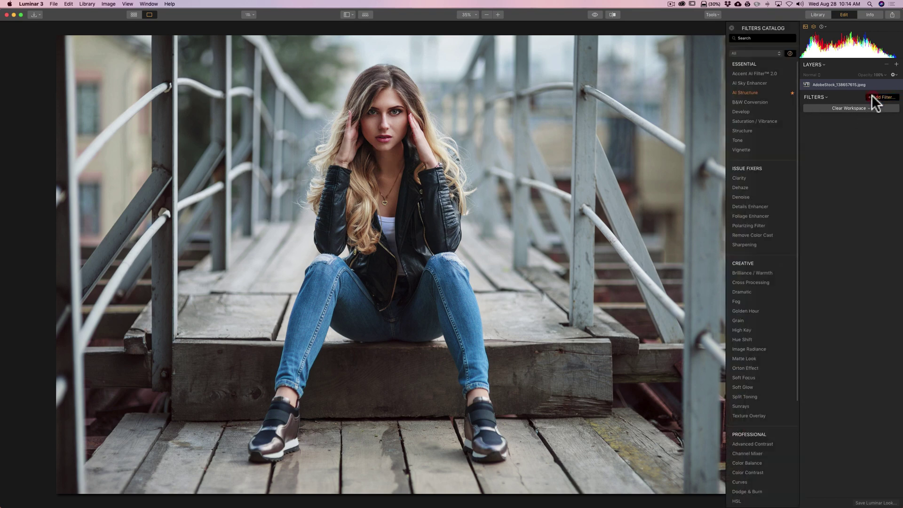
left_click(743, 91)
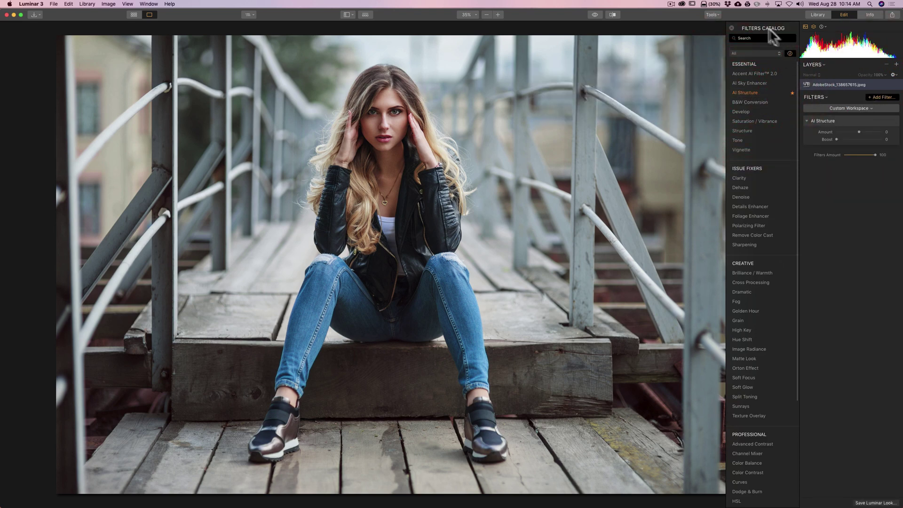
left_click(732, 27)
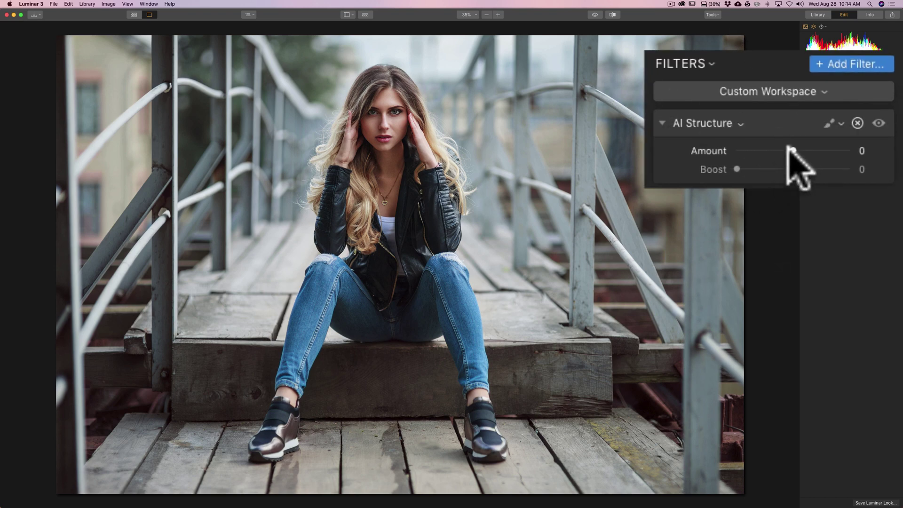
mouse_move(791, 149)
left_mouse_down()
mouse_move(866, 150)
mouse_move(723, 149)
mouse_move(795, 149)
mouse_move(783, 150)
left_mouse_up()
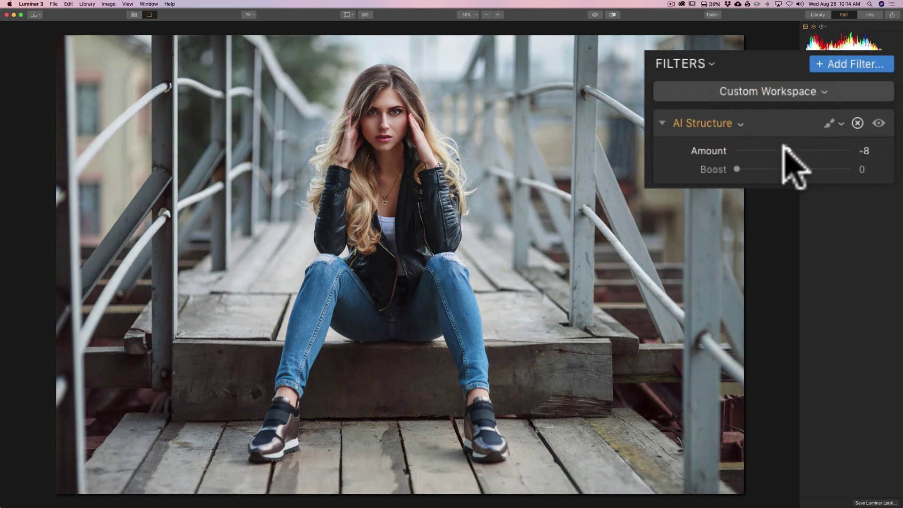
double_click(792, 151)
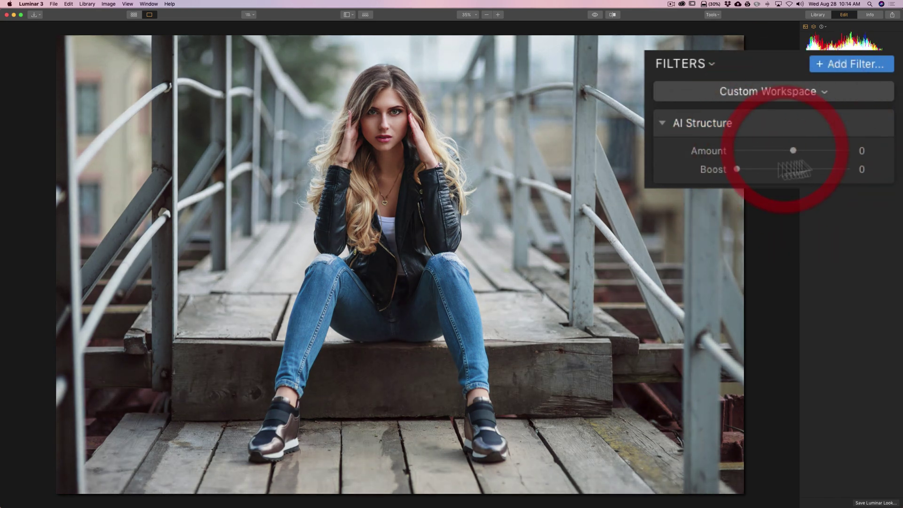
Step: At 100% zoom on the model's eye, raise the portrait's AI Structure Amount to 83
left_click(380, 113)
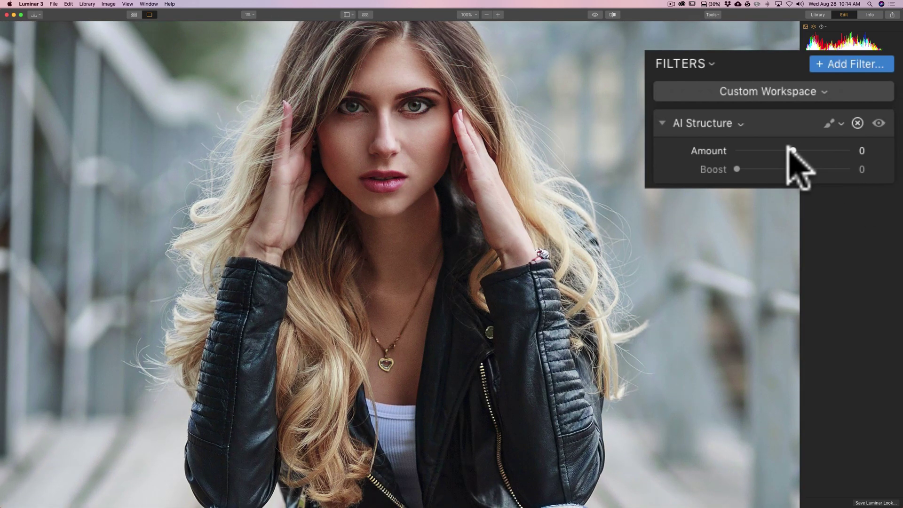
mouse_move(791, 150)
left_mouse_down()
mouse_move(879, 152)
mouse_move(799, 153)
mouse_move(859, 153)
mouse_move(802, 153)
mouse_move(847, 151)
mouse_move(803, 151)
mouse_move(835, 151)
left_mouse_up()
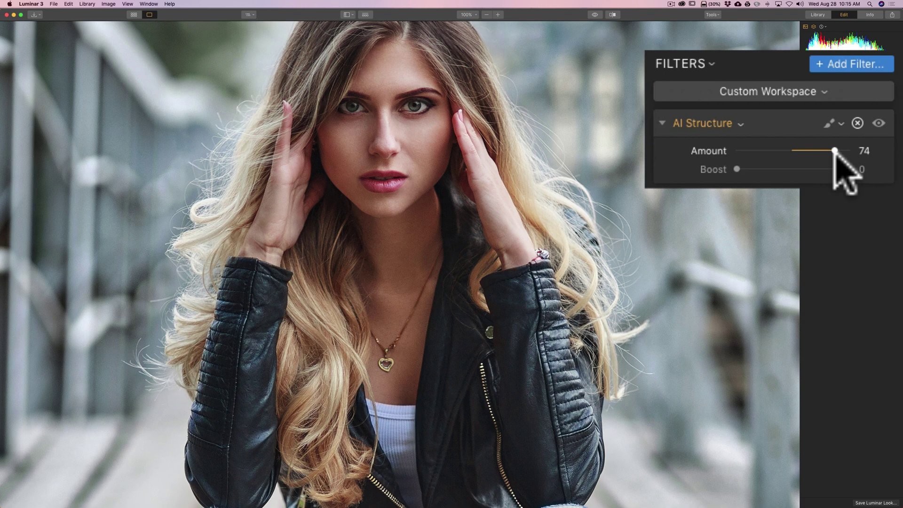
mouse_move(836, 151)
left_mouse_down()
mouse_move(820, 152)
mouse_move(841, 151)
left_mouse_up()
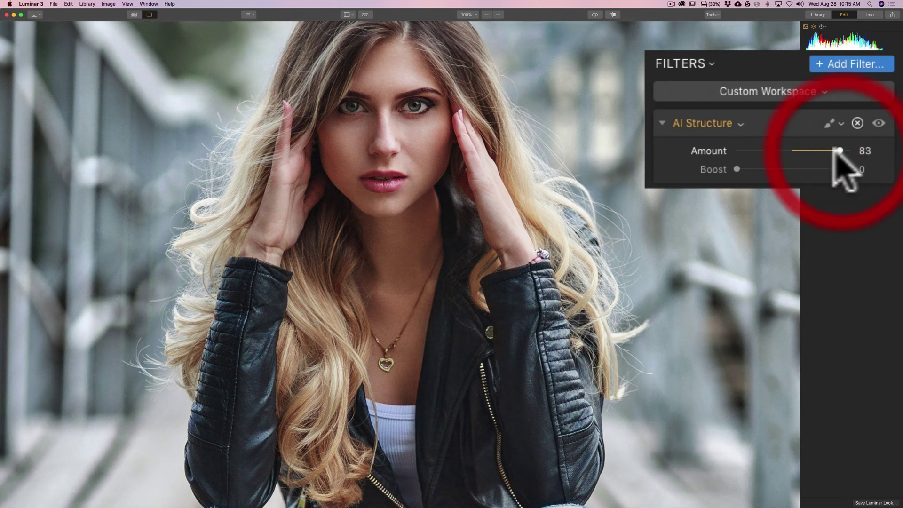
left_click(380, 128)
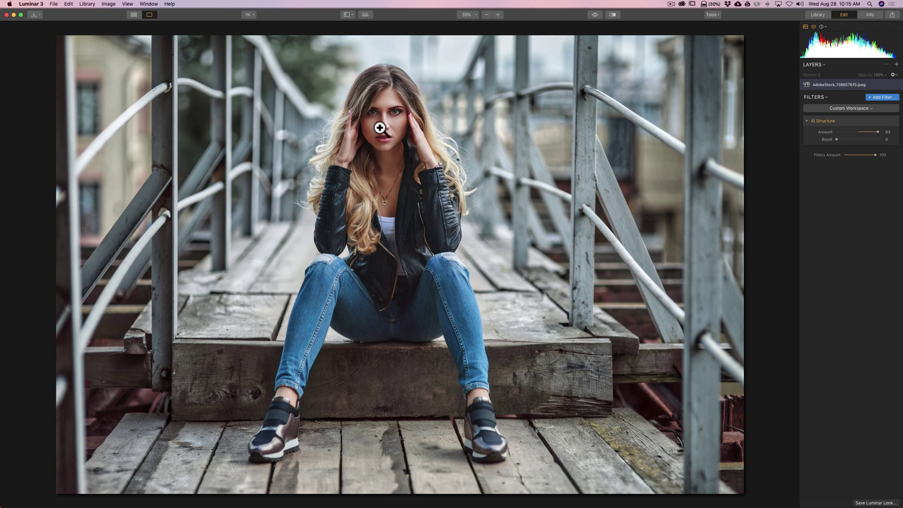
Step: Move to the sculpture landscape and add an AI Structure filter to it
key("Right")
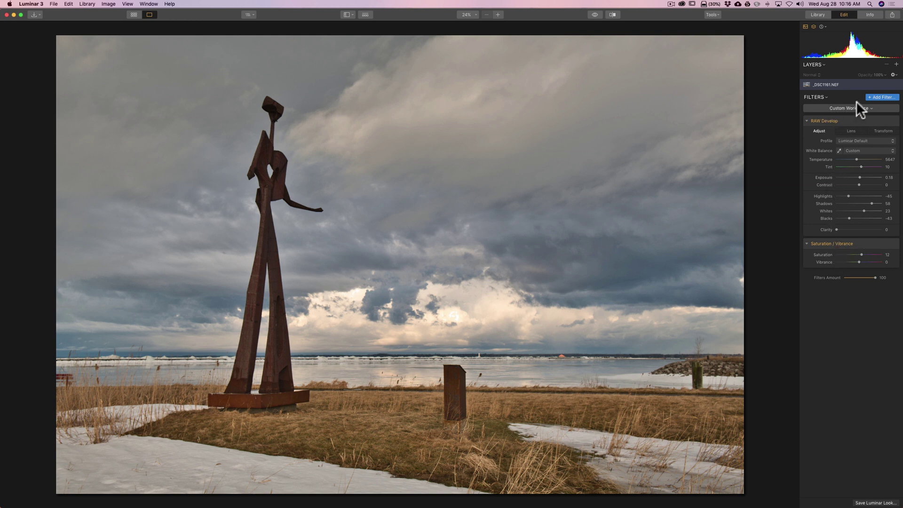
left_click(870, 97)
left_click(750, 93)
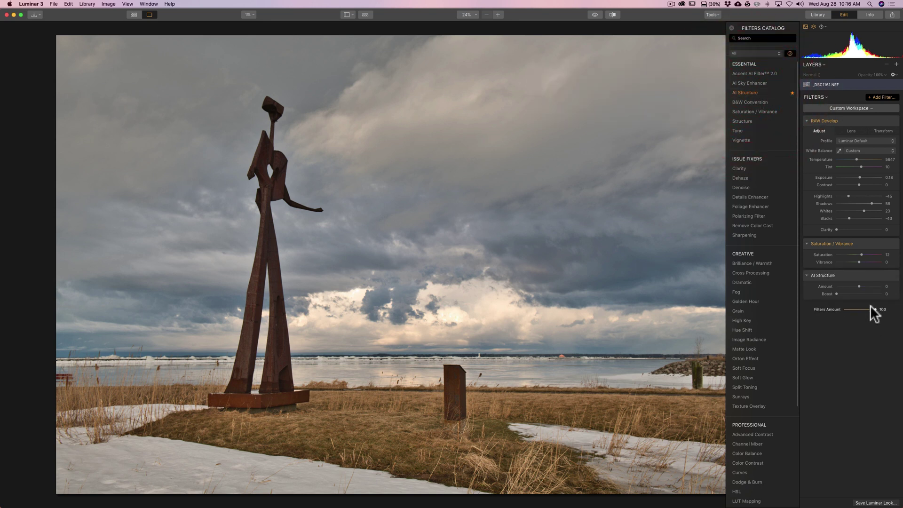
left_click(732, 28)
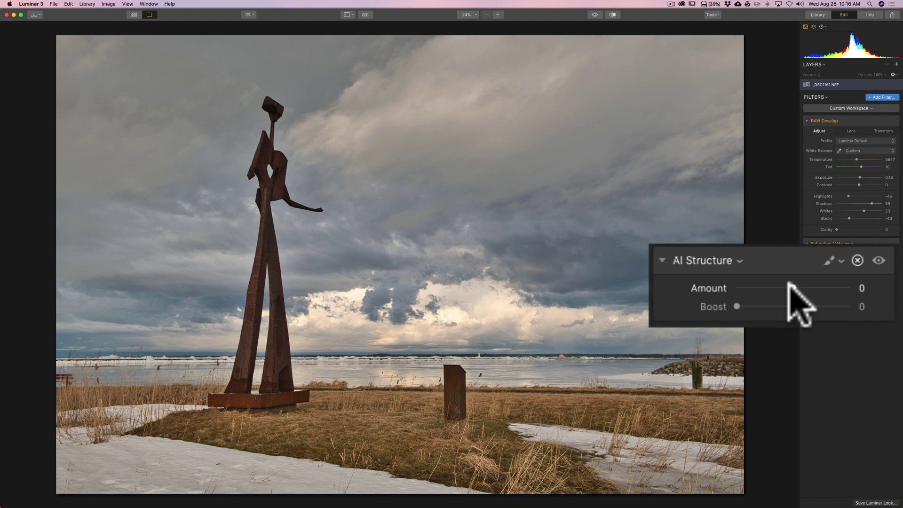
Step: Set the landscape's AI Structure Amount to 37
left_click_drag(789, 283, 794, 284)
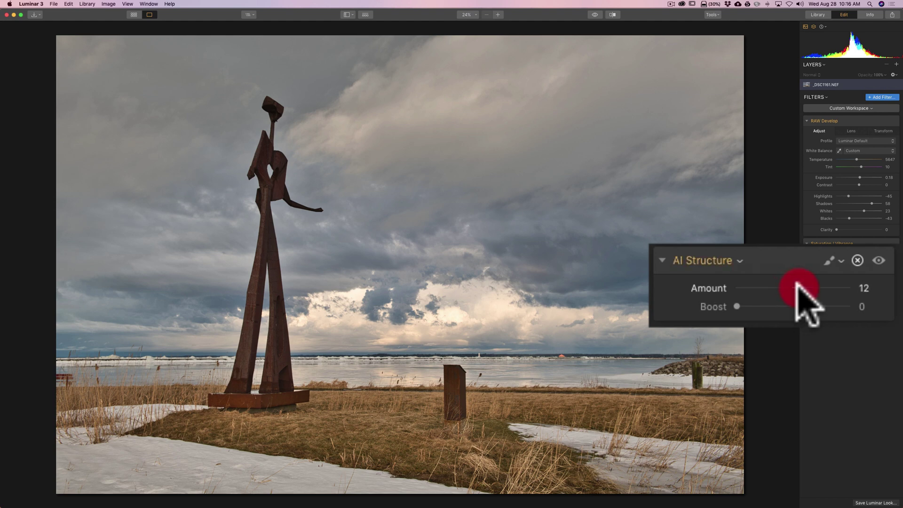
mouse_move(798, 282)
left_mouse_down()
mouse_move(846, 283)
mouse_move(814, 288)
left_mouse_up()
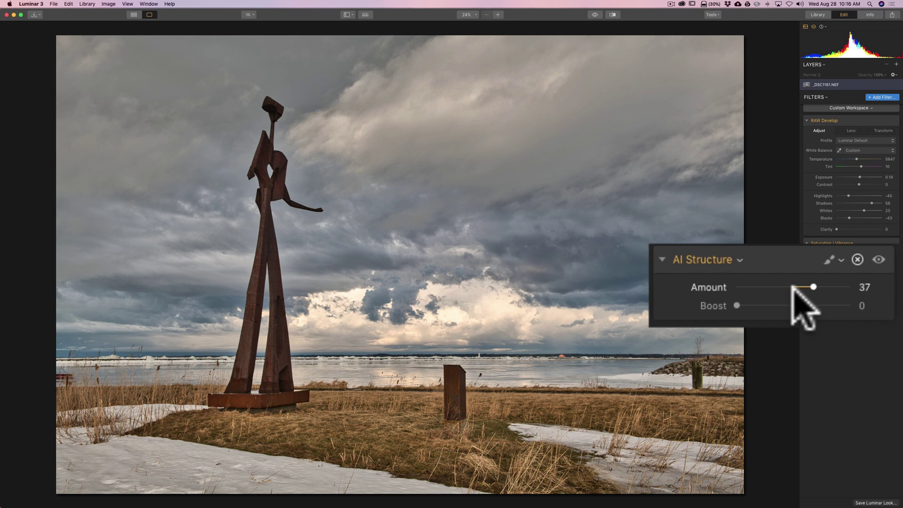
left_click_drag(810, 286, 811, 286)
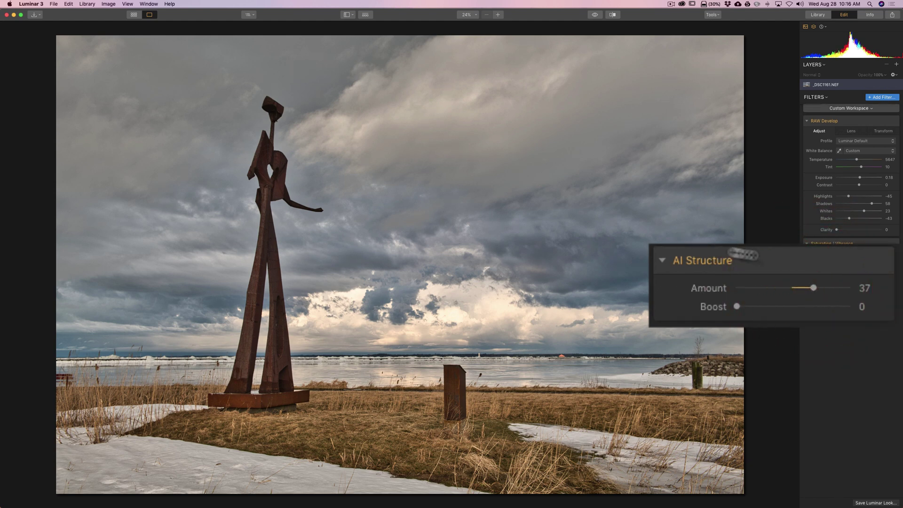
Step: Compare the landscape with AI Structure off and on, then raise its Boost
left_click(876, 260)
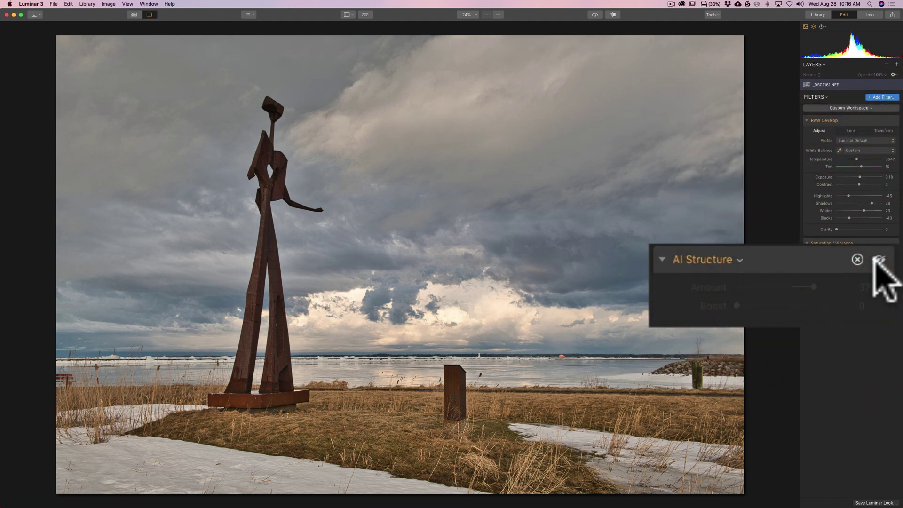
left_click(876, 260)
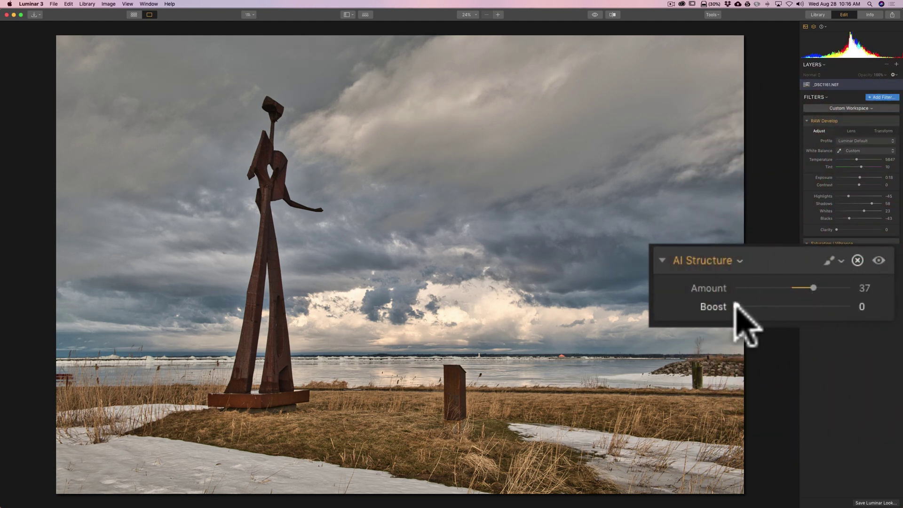
mouse_move(736, 306)
left_mouse_down()
mouse_move(878, 306)
mouse_move(688, 306)
mouse_move(837, 306)
mouse_move(722, 307)
mouse_move(734, 297)
left_mouse_up()
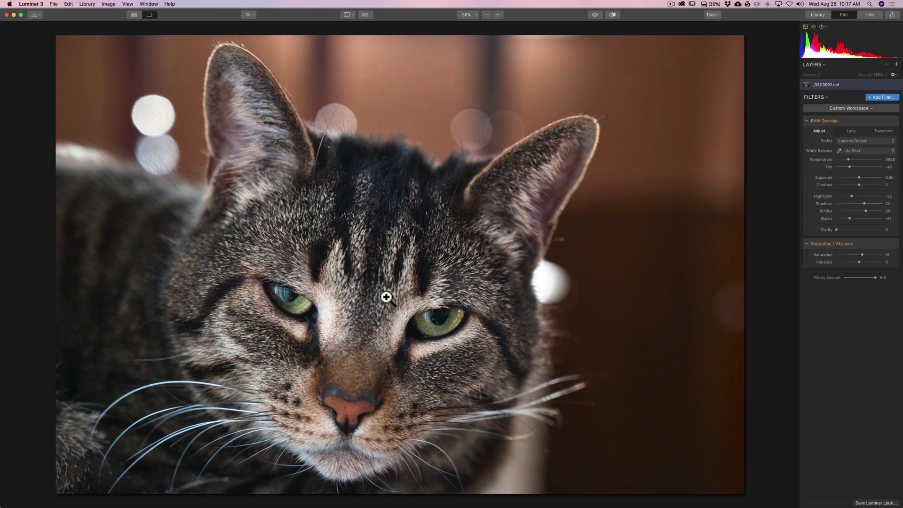
Step: Add AI Structure to the cat photo and set its Amount to 20
key("super+0")
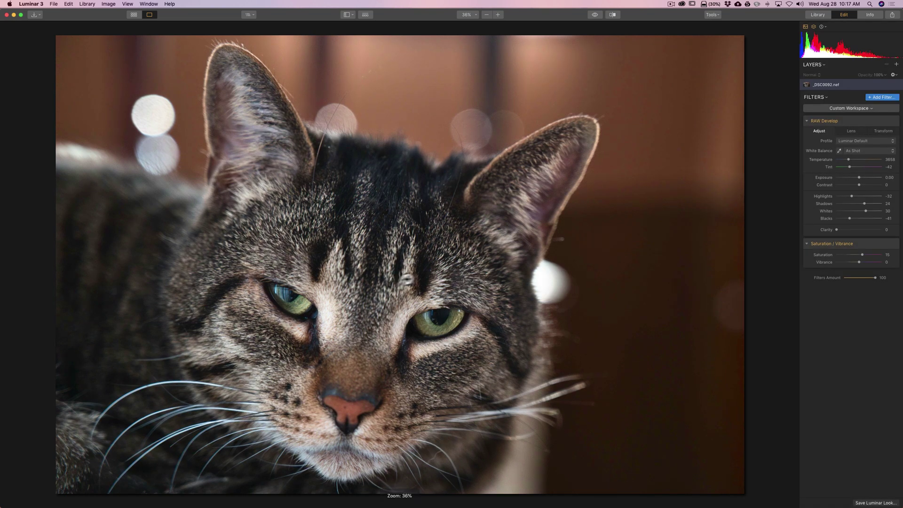
left_click(872, 98)
left_click(750, 92)
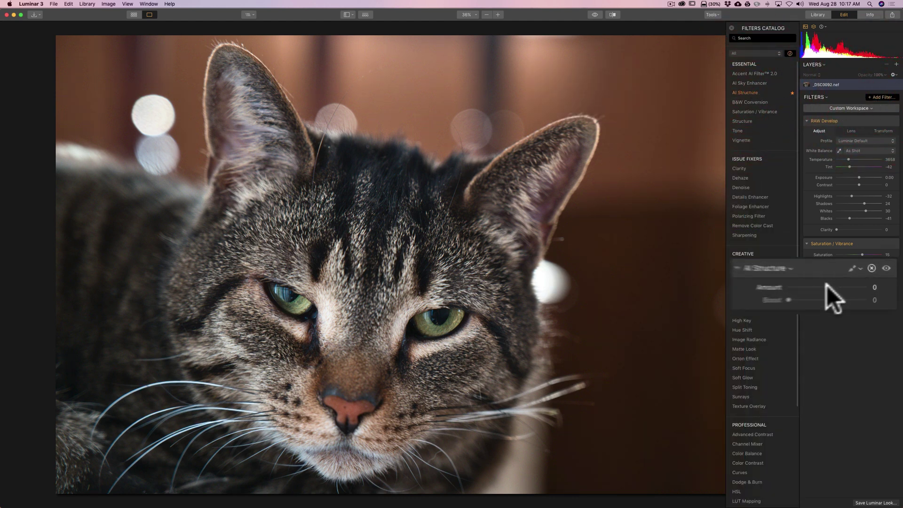
left_click(860, 286)
mouse_move(797, 288)
left_mouse_down()
mouse_move(837, 288)
mouse_move(803, 288)
left_mouse_up()
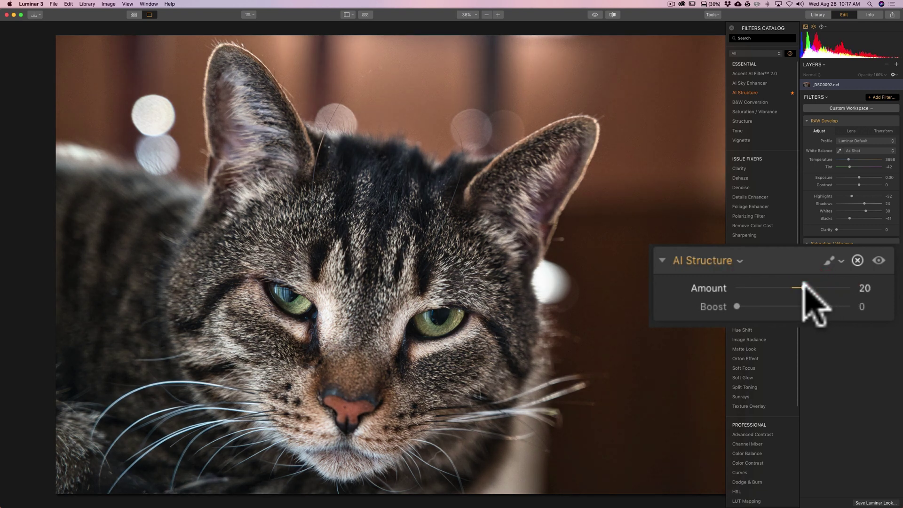
left_click(803, 288)
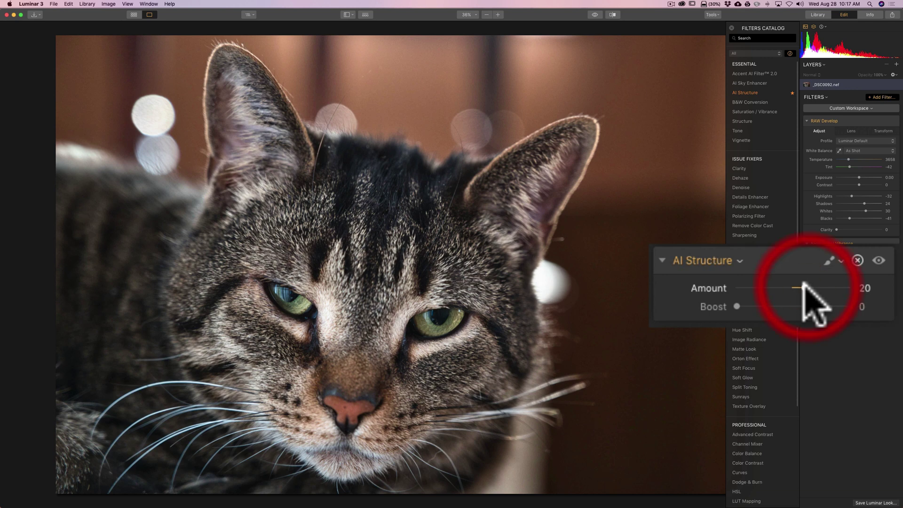
Step: Raise the cat photo's AI Structure Boost to 25, comparing with the filter toggled off and on
left_click(736, 306)
mouse_move(737, 306)
left_mouse_down()
mouse_move(825, 307)
mouse_move(765, 307)
left_mouse_up()
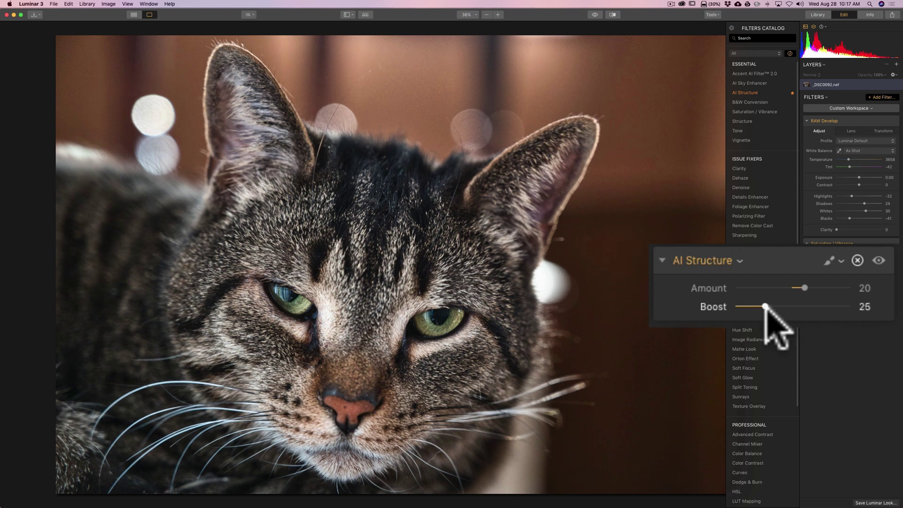
left_click(879, 261)
left_click(879, 261)
left_click(879, 260)
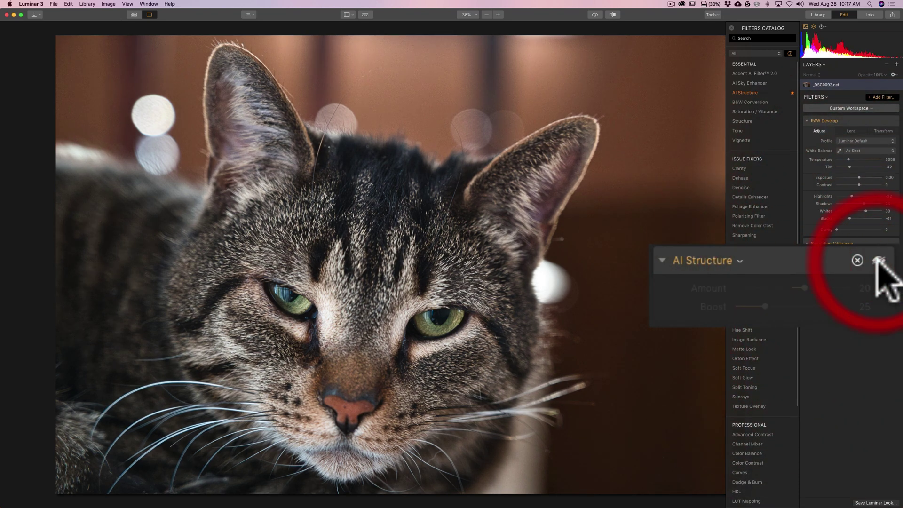
left_click(878, 261)
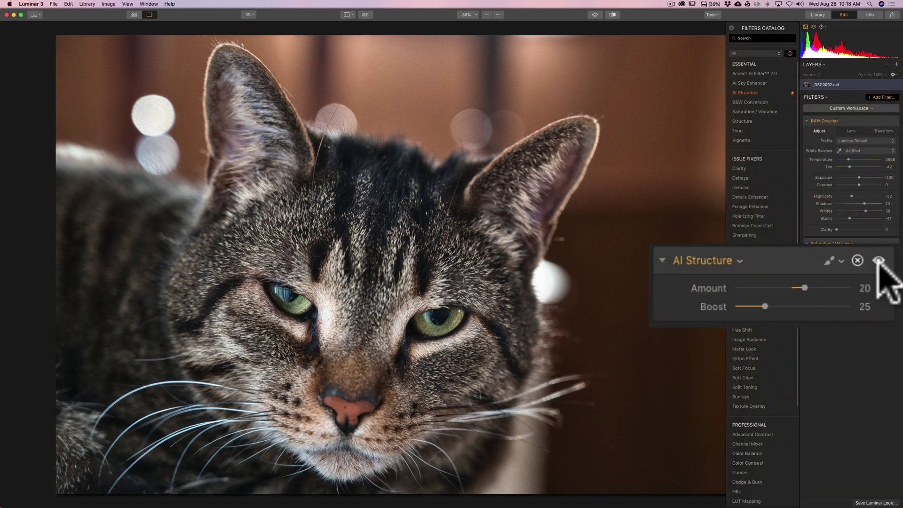
left_click(732, 27)
Step: On the waterfall photo, add AI Structure at Amount 35 and Boost 20
key("Right")
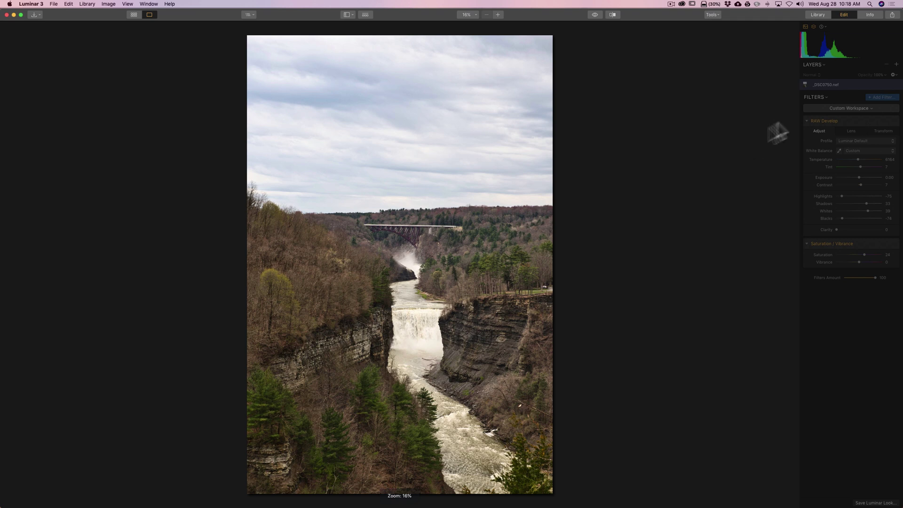
left_click(871, 97)
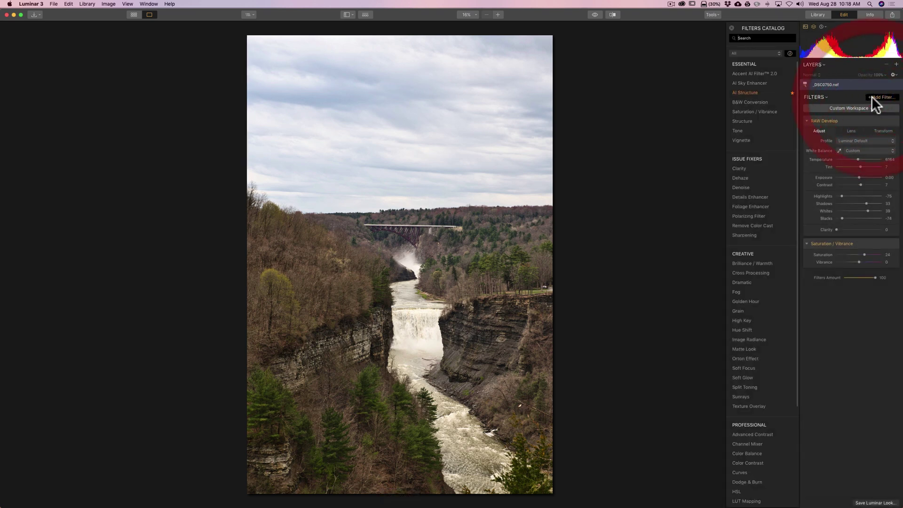
left_click(748, 93)
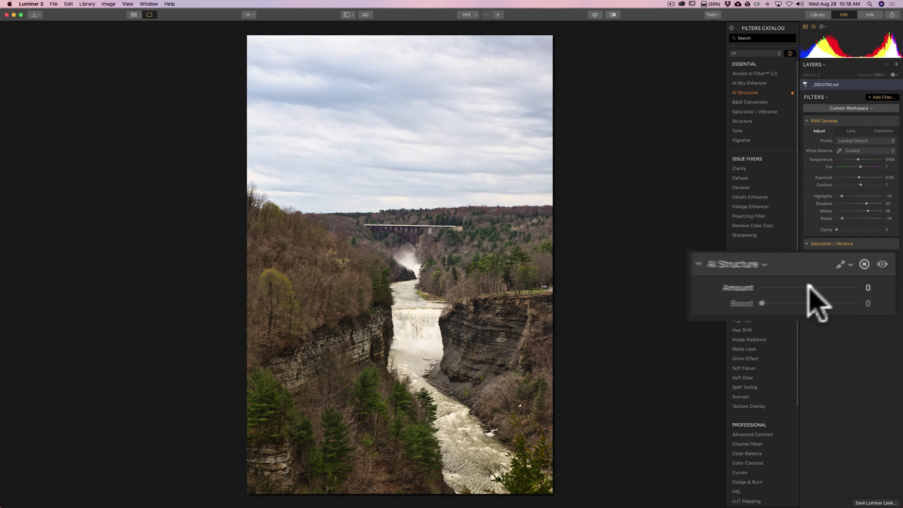
mouse_move(790, 284)
left_mouse_down()
mouse_move(823, 284)
mouse_move(813, 284)
left_mouse_up()
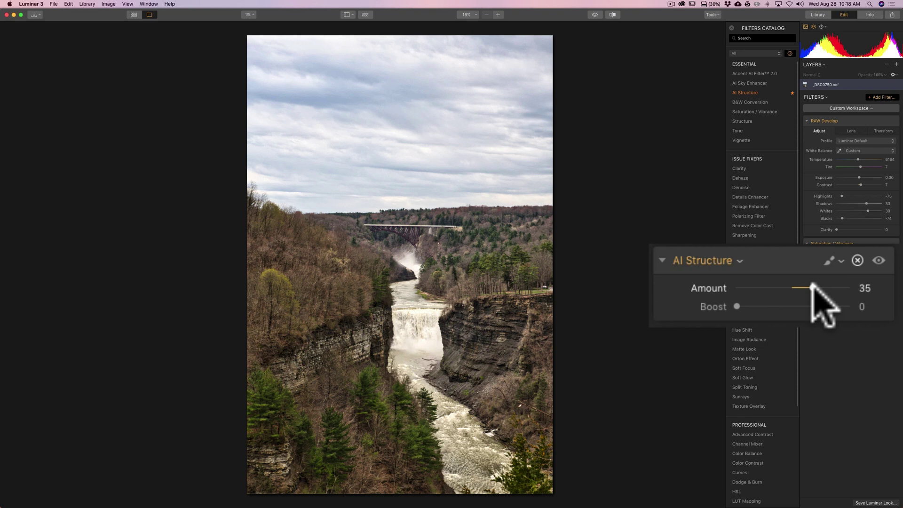
left_click_drag(736, 306, 760, 307)
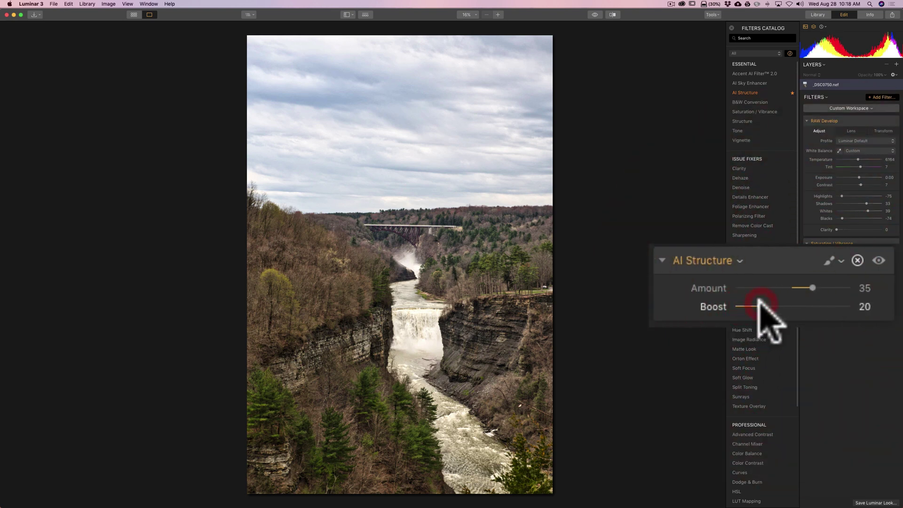
Step: Compare the waterfall with AI Structure off and on, then lower Amount to 22
left_click(878, 260)
left_click(878, 260)
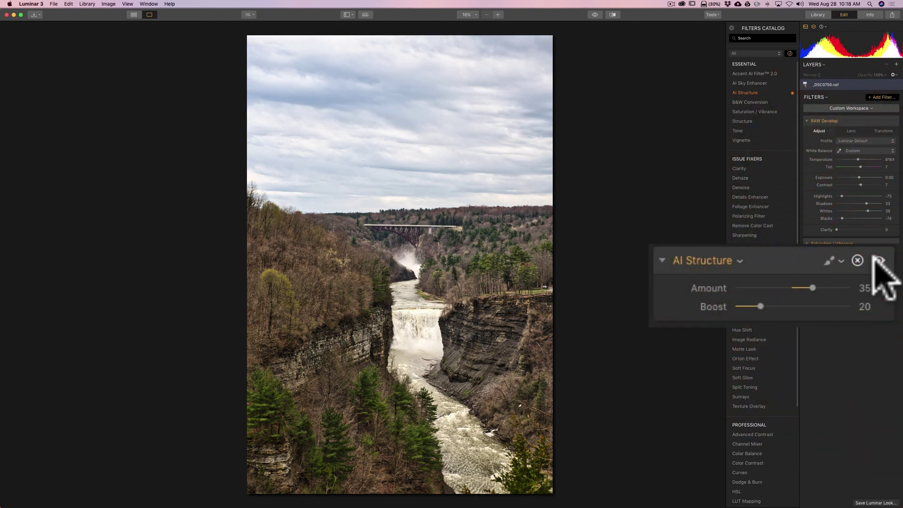
left_click(878, 261)
left_click(878, 260)
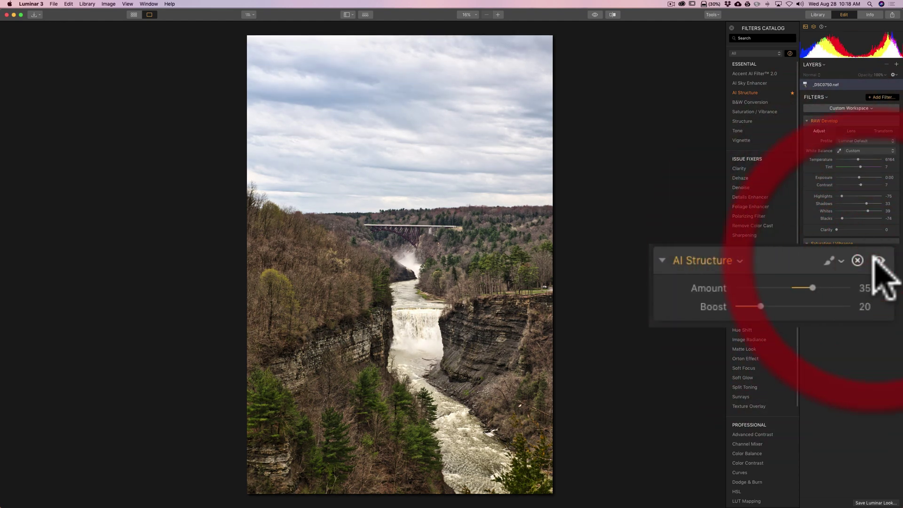
mouse_move(809, 283)
left_mouse_down()
mouse_move(824, 284)
mouse_move(806, 284)
left_mouse_up()
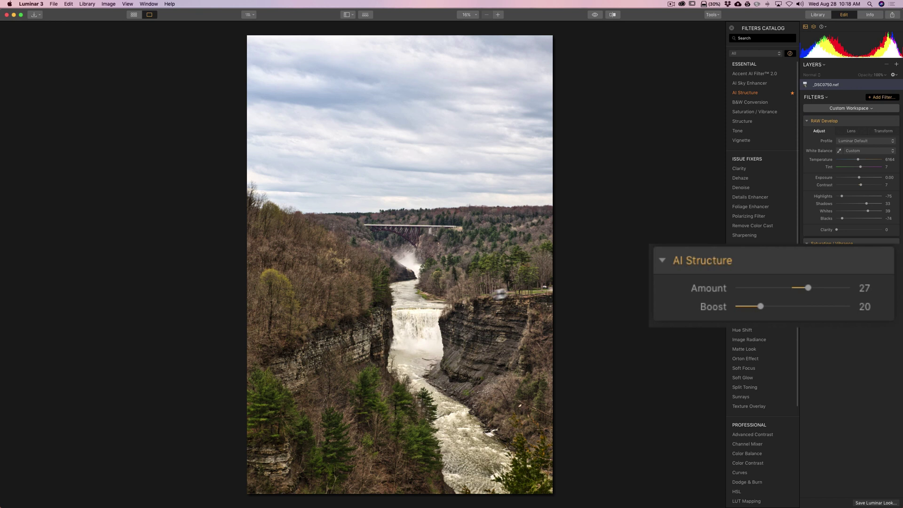
left_click_drag(809, 288, 806, 288)
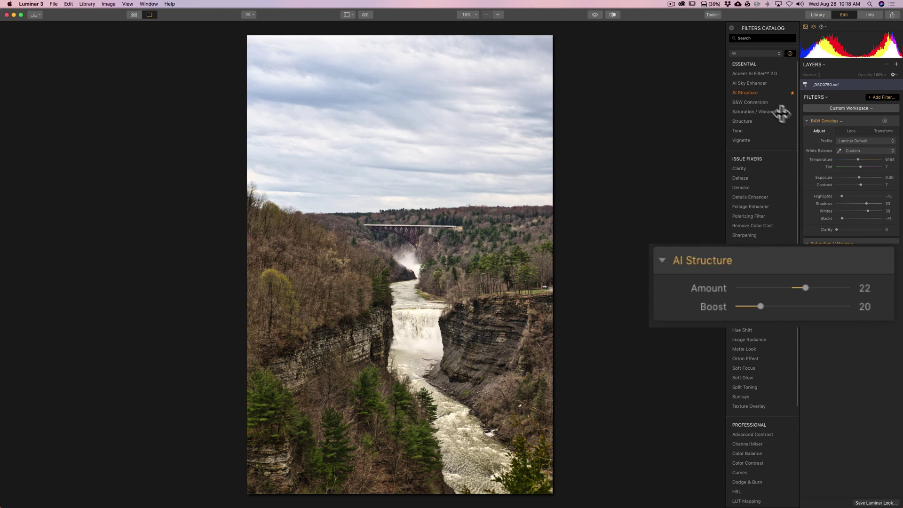
Step: Add AI Sky Enhancer to the waterfall photo at Amount 75
left_click(752, 82)
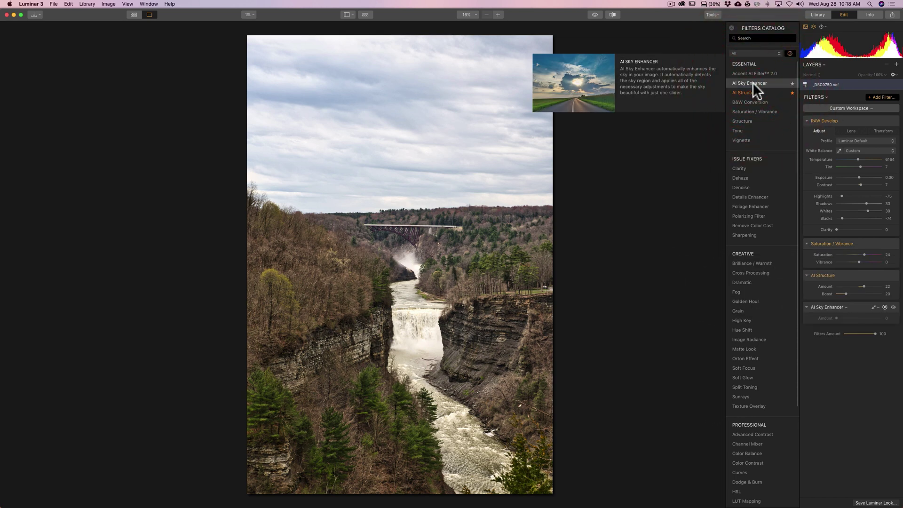
mouse_move(836, 317)
left_mouse_down()
mouse_move(881, 317)
mouse_move(821, 325)
left_mouse_up()
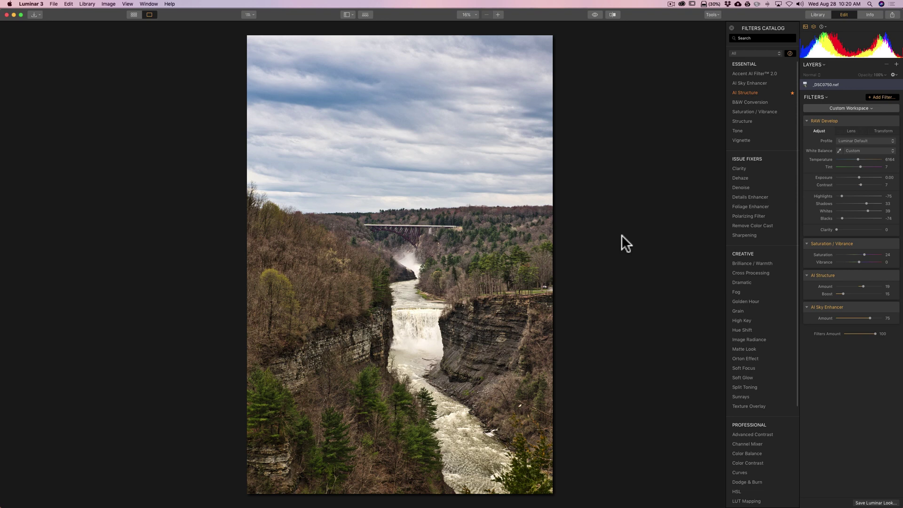
key("Right")
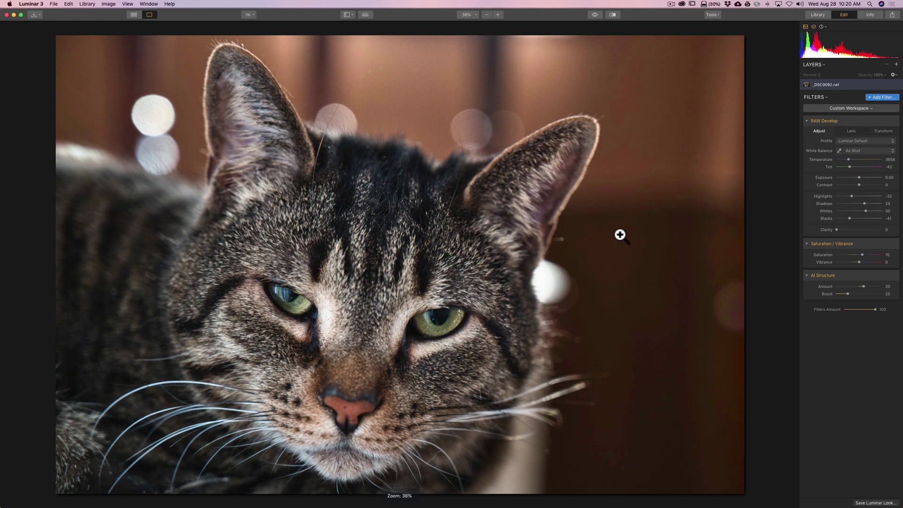
key("Right")
key("Right")
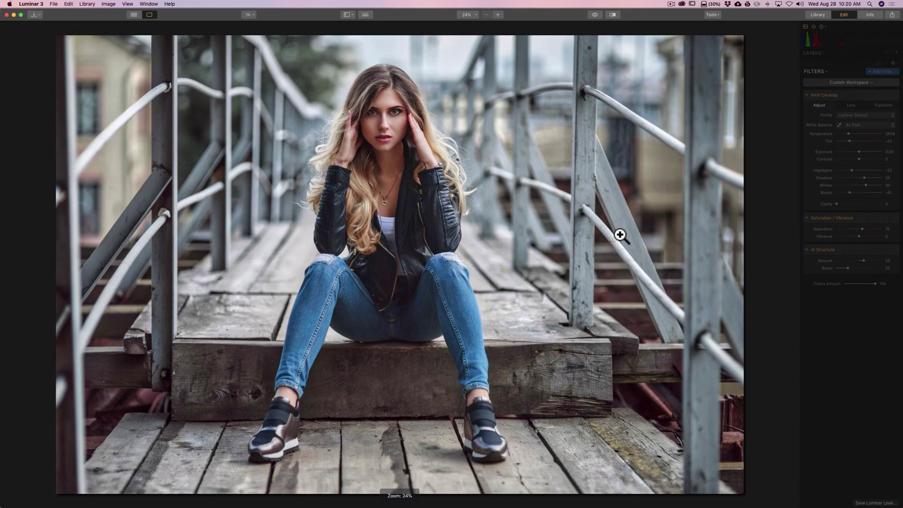
key("Left")
key("Left")
key("Left")
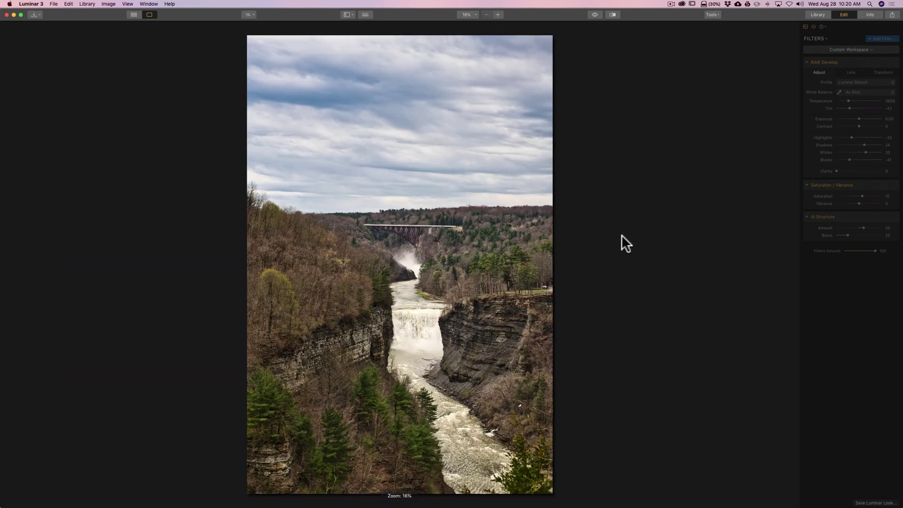